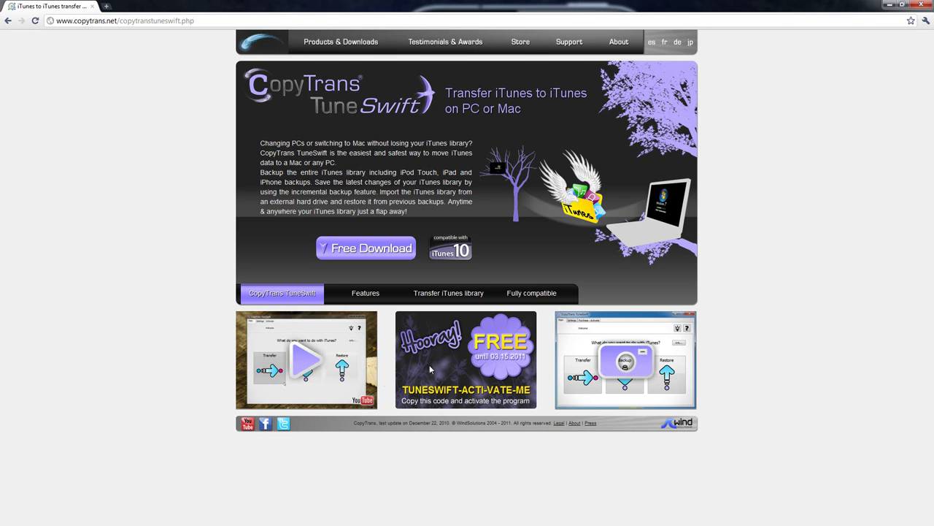
Start CopyTrans TuneSwift from the Main tab of CopyTrans Control Center.
left_click_drag(403, 389, 540, 394)
key("ctrl+c")
left_click(540, 394)
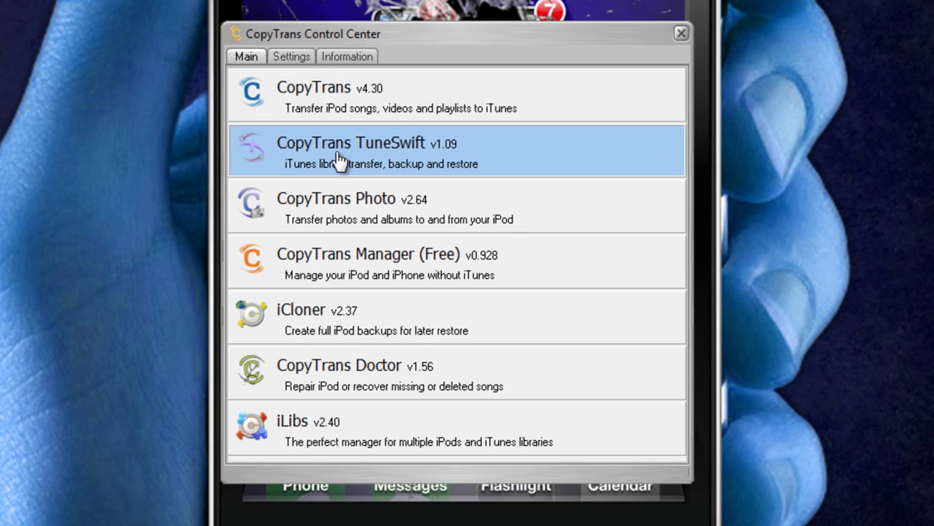
left_click(339, 156)
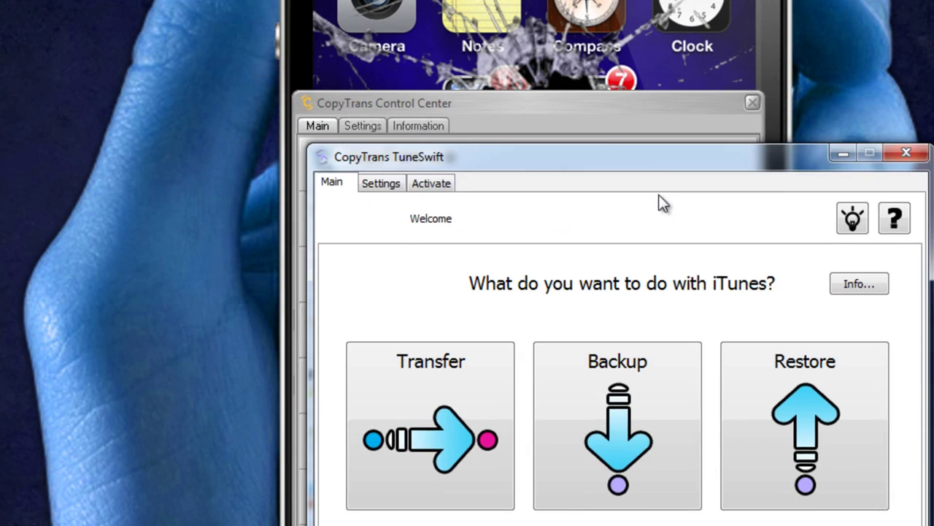
left_click_drag(650, 160, 843, 156)
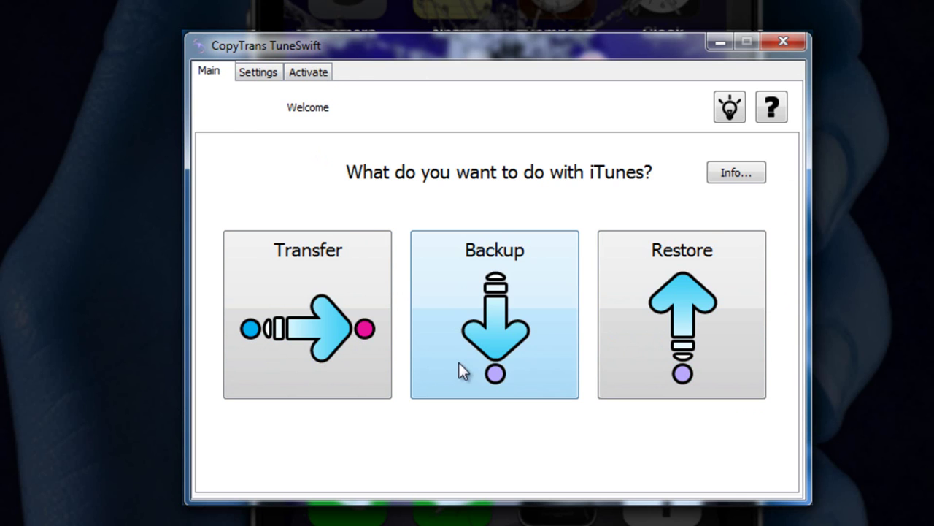
Paste the free activation code on the Activate tab, confirm success, and go back to Main.
left_click(301, 73)
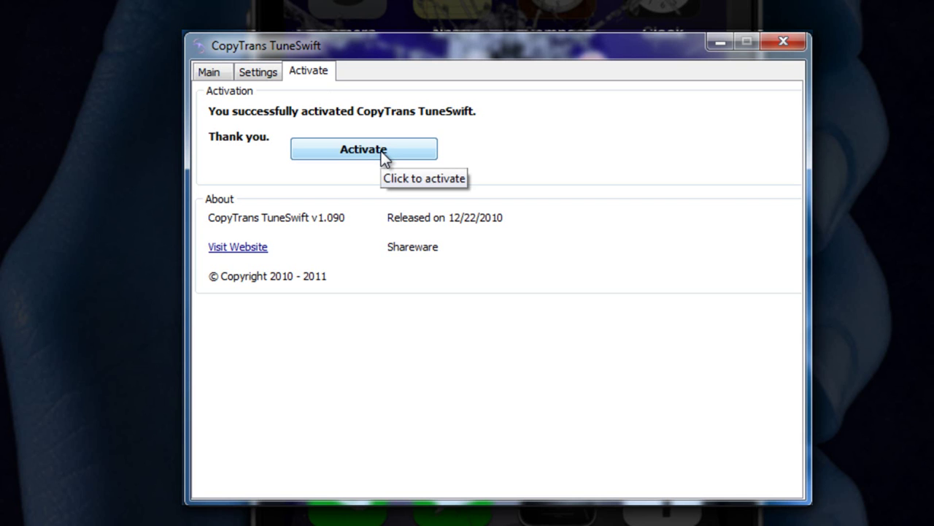
key("Return")
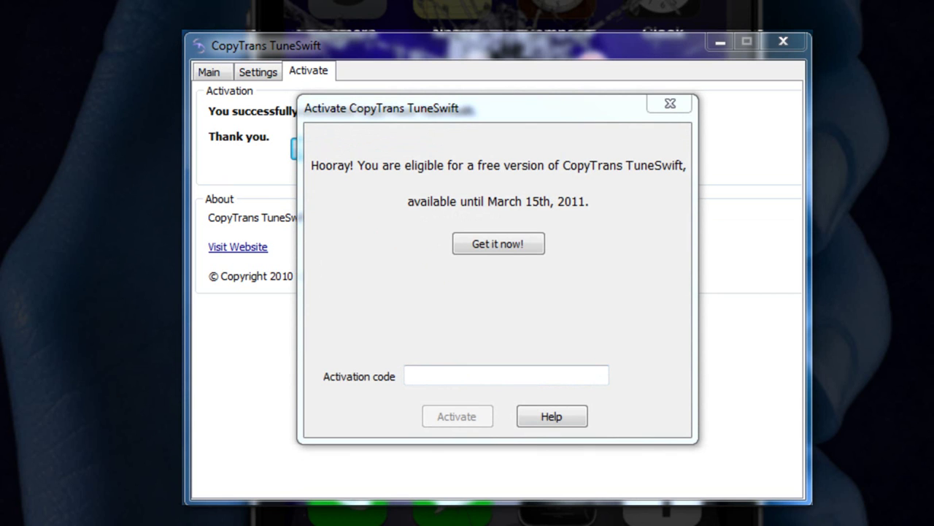
left_click(451, 375)
key("ctrl+v")
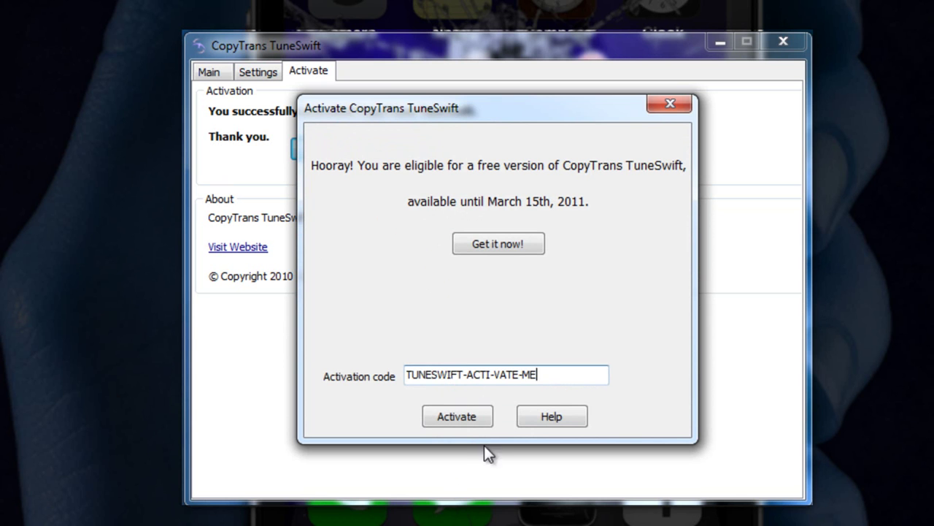
left_click(459, 418)
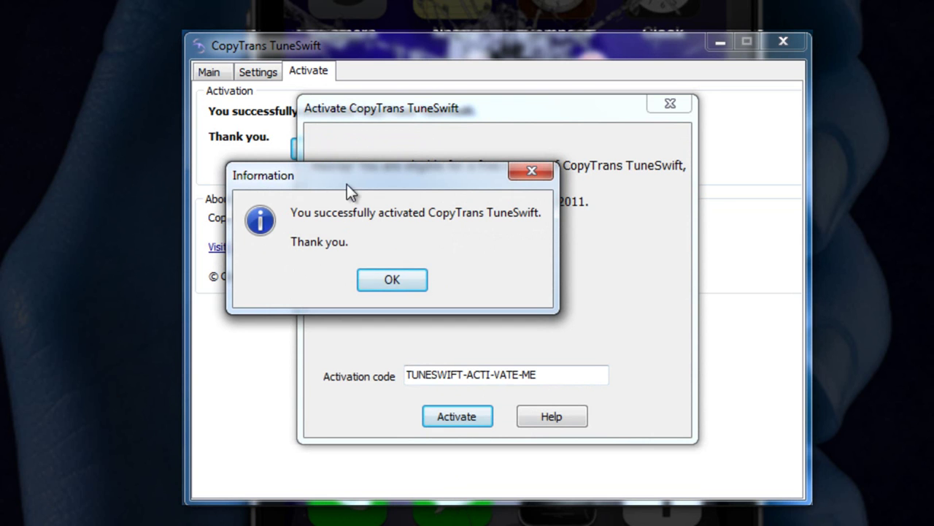
left_click_drag(347, 184, 456, 242)
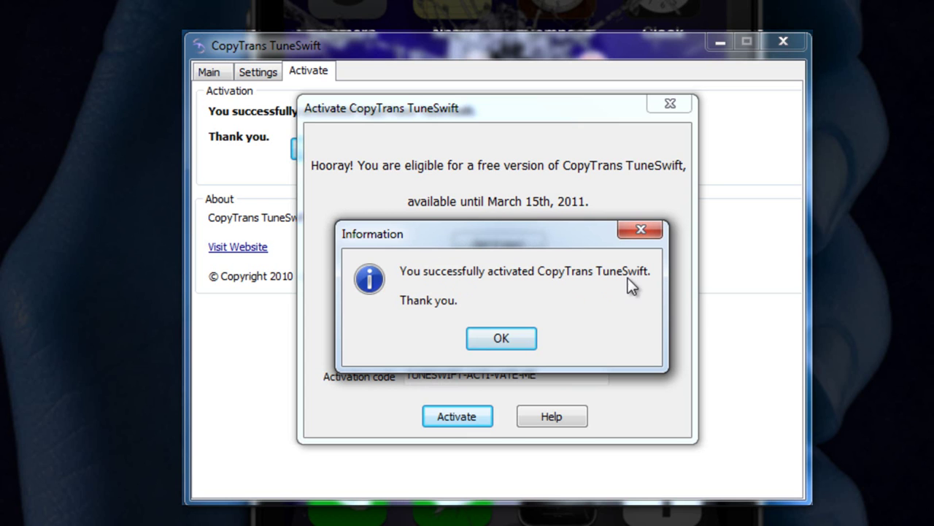
left_click(501, 338)
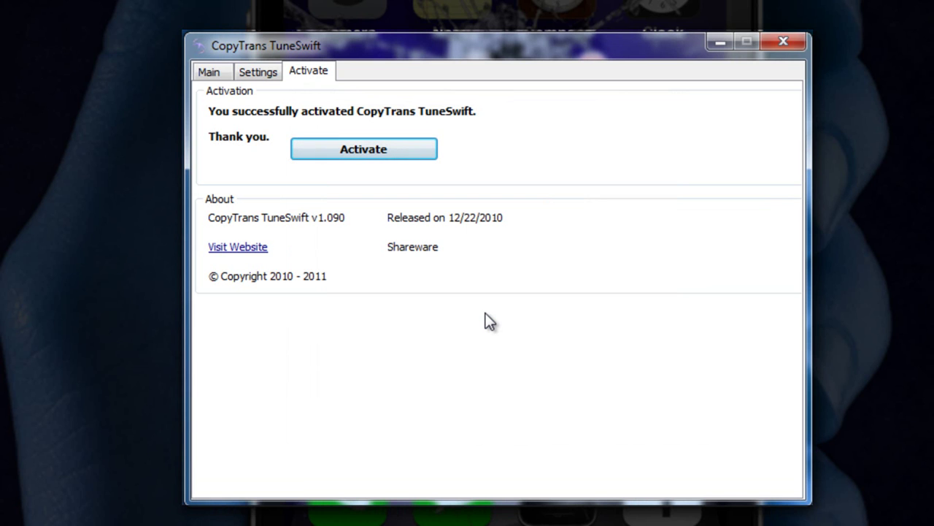
left_click(209, 73)
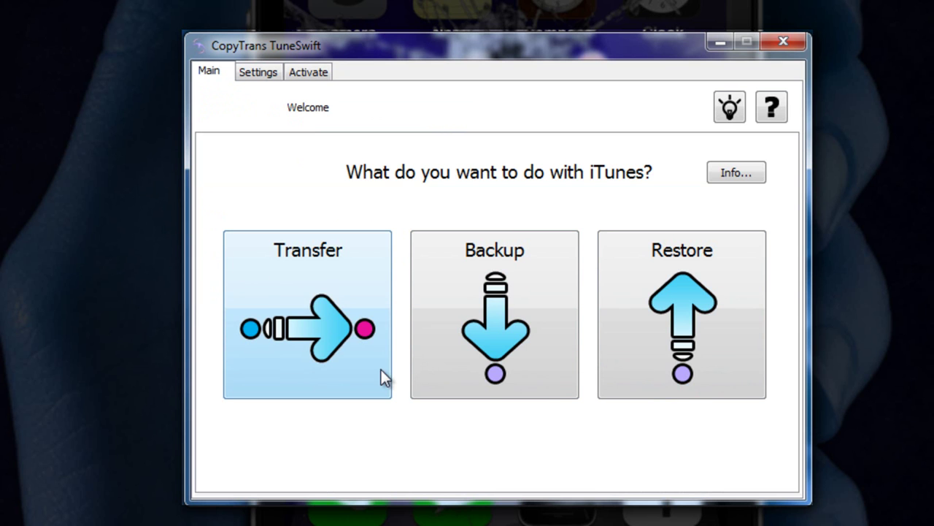
left_click(289, 308)
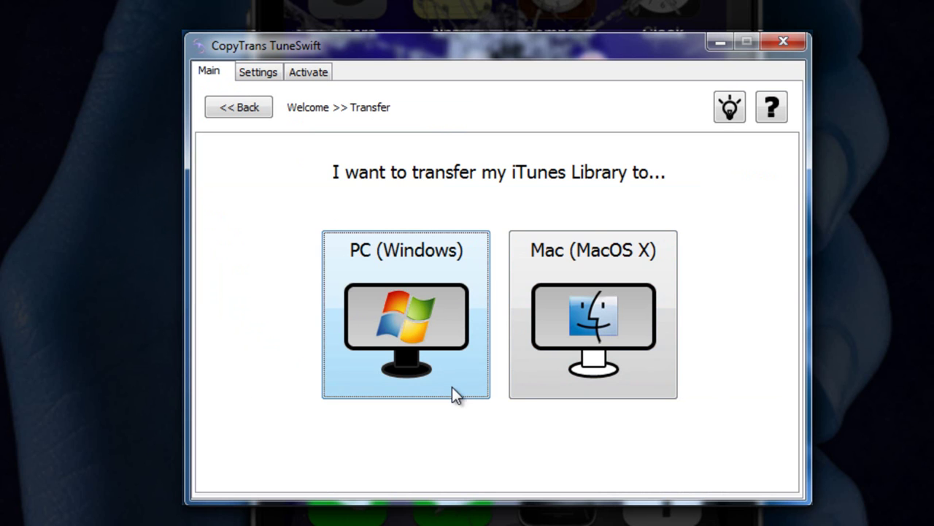
left_click(608, 369)
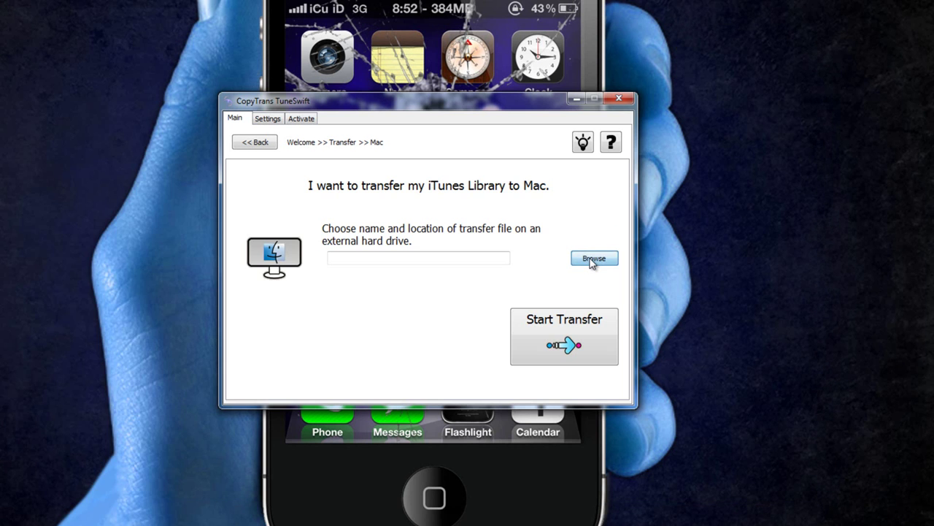
left_click(743, 282)
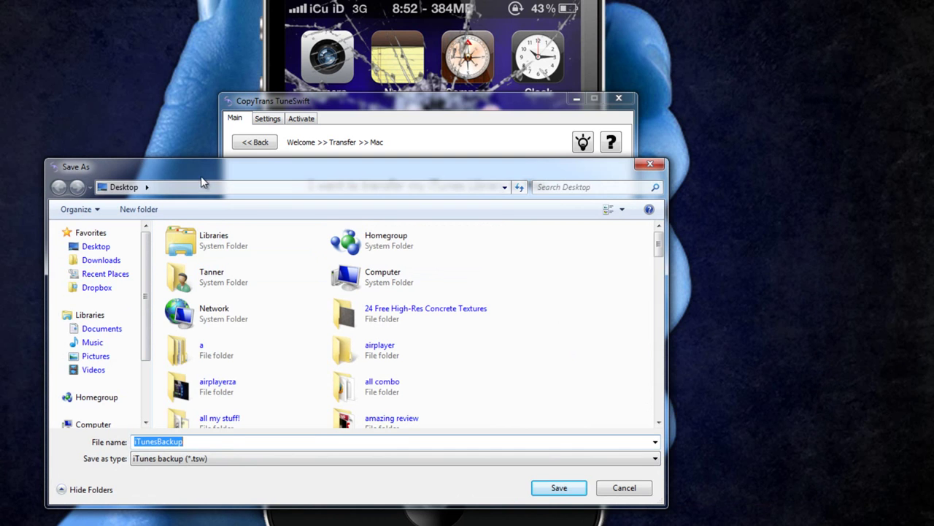
left_click_drag(203, 179, 236, 125)
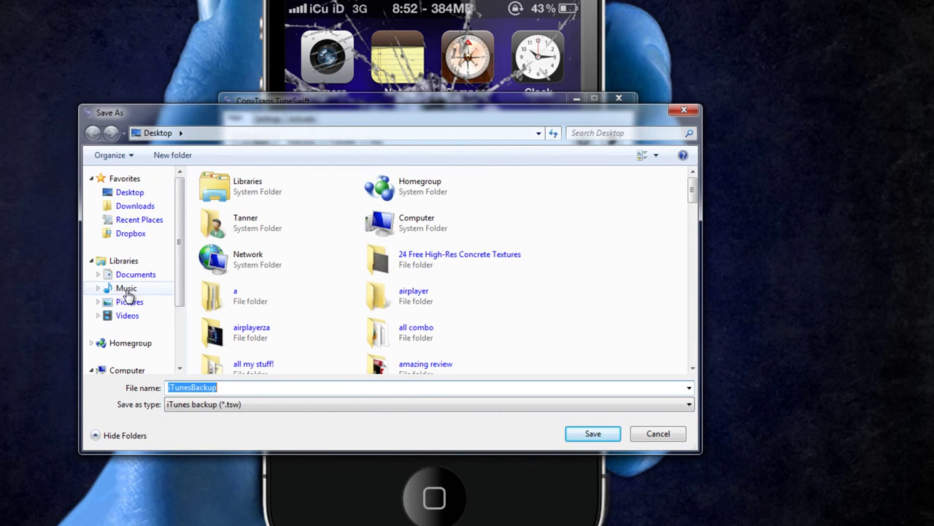
left_click(132, 370)
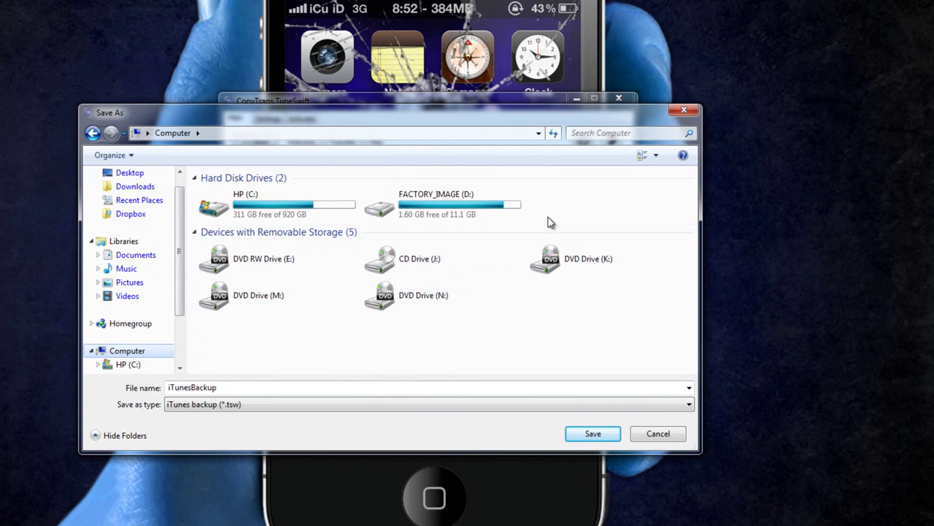
left_click(654, 437)
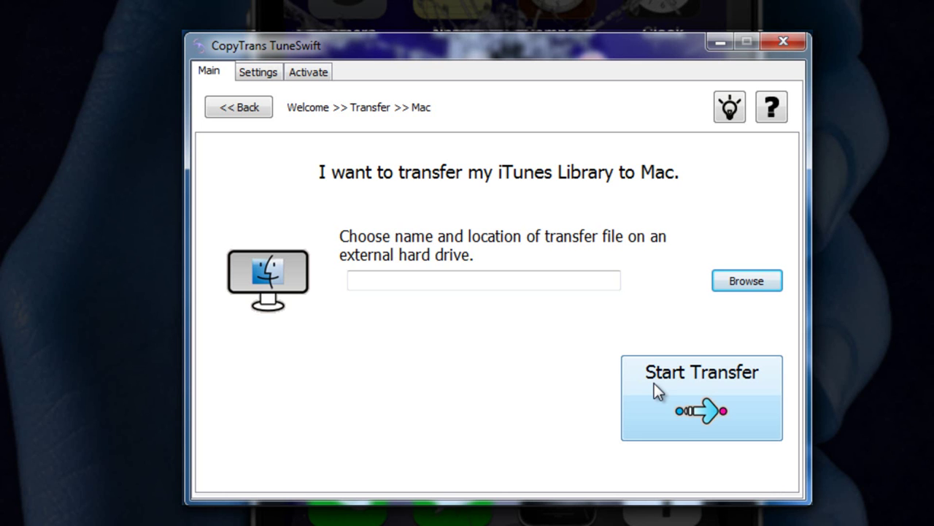
left_click(263, 114)
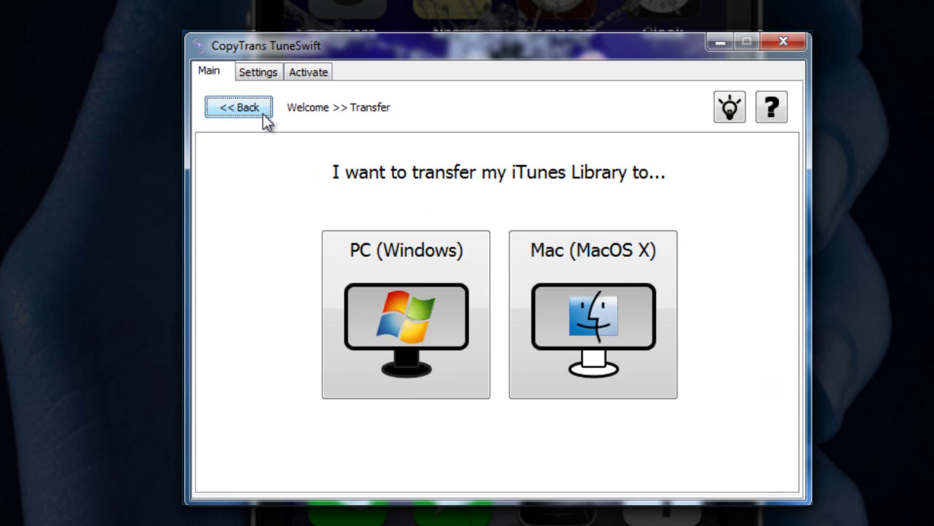
left_click(263, 114)
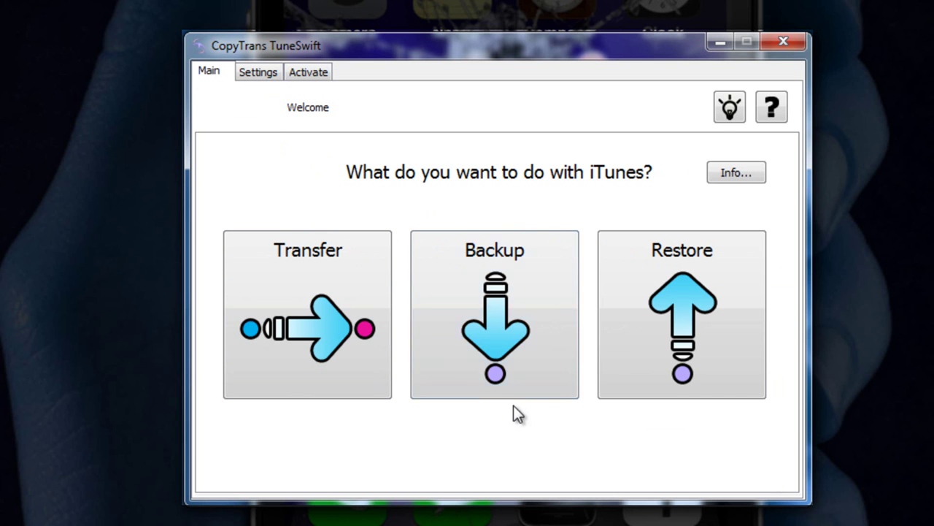
Start a full iTunes library backup saved to the default file on the Desktop.
left_click(489, 330)
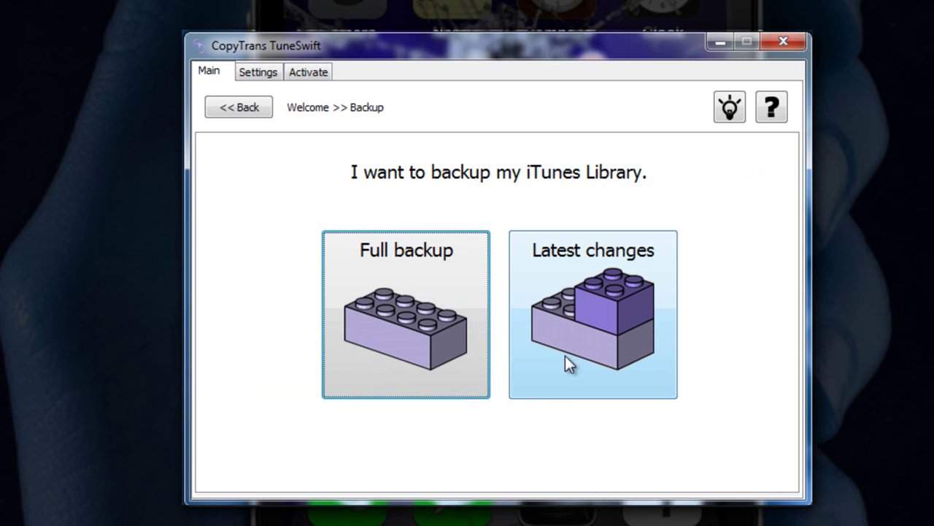
left_click(433, 321)
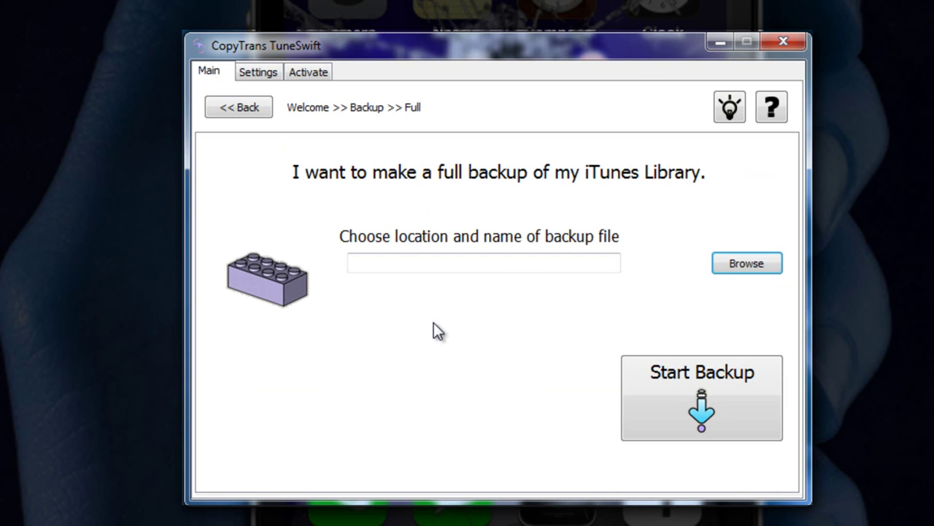
left_click(722, 266)
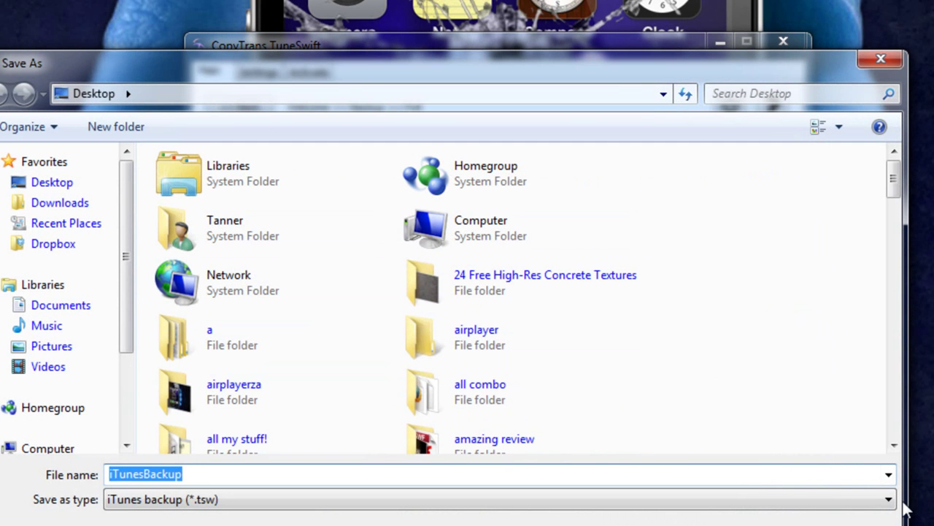
key("Return")
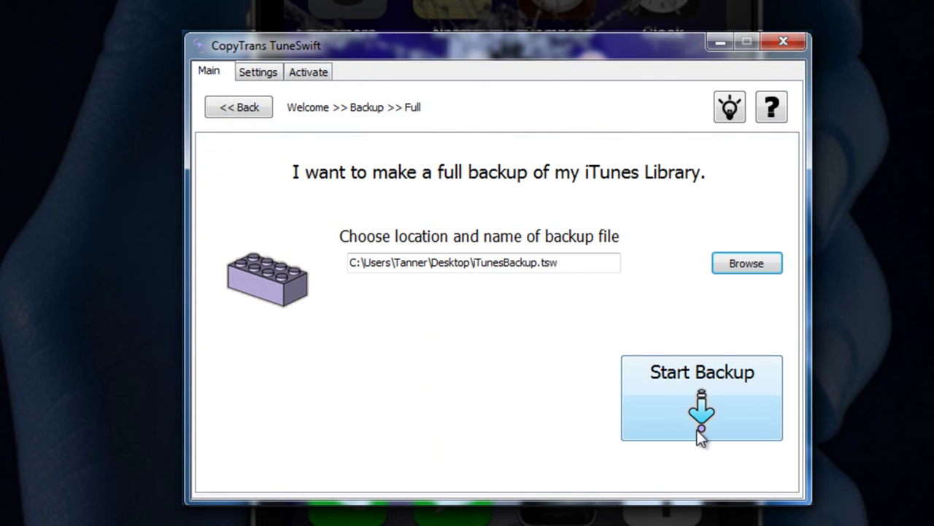
left_click(698, 394)
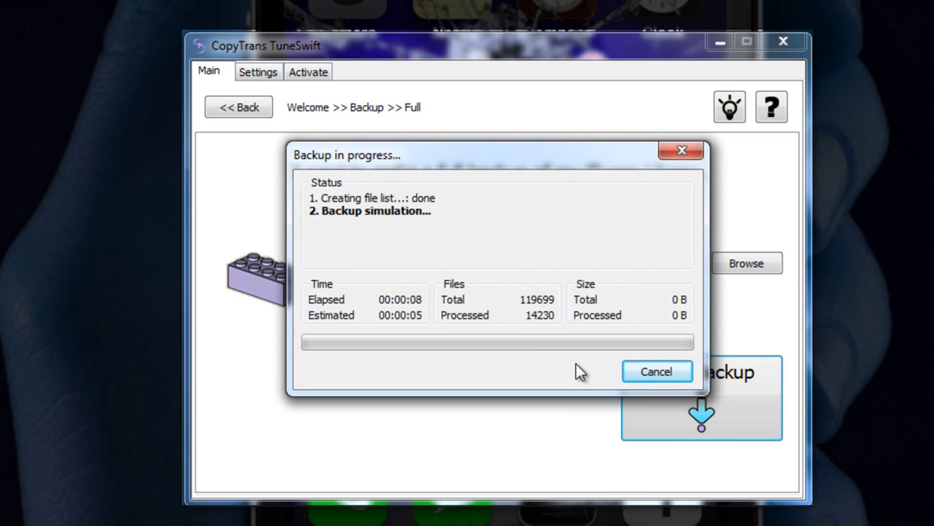
Cancel the running backup, confirm with Yes, and dismiss the failure message.
left_click(642, 373)
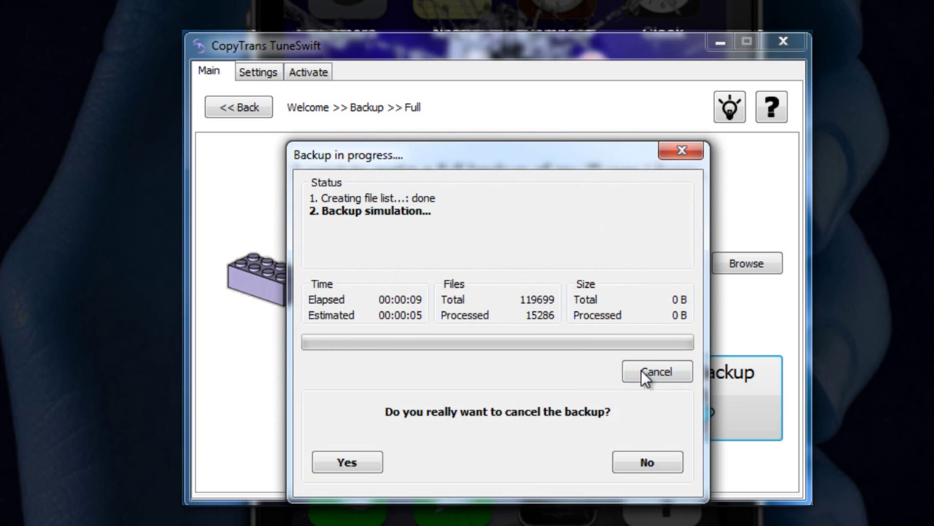
left_click(362, 461)
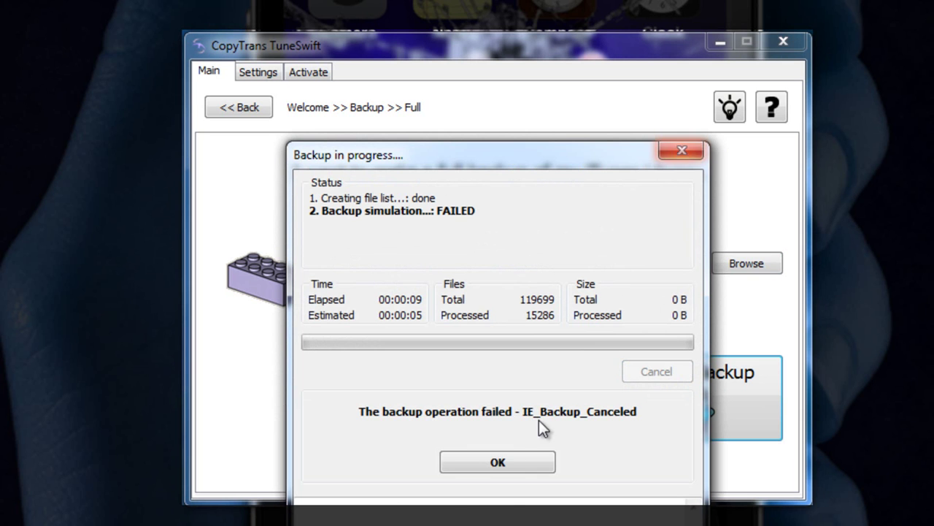
left_click(508, 465)
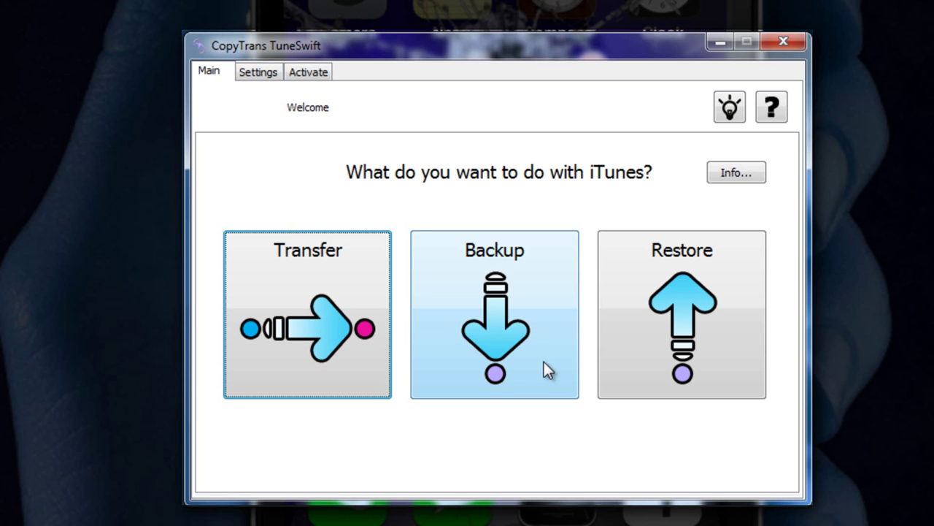
left_click(544, 361)
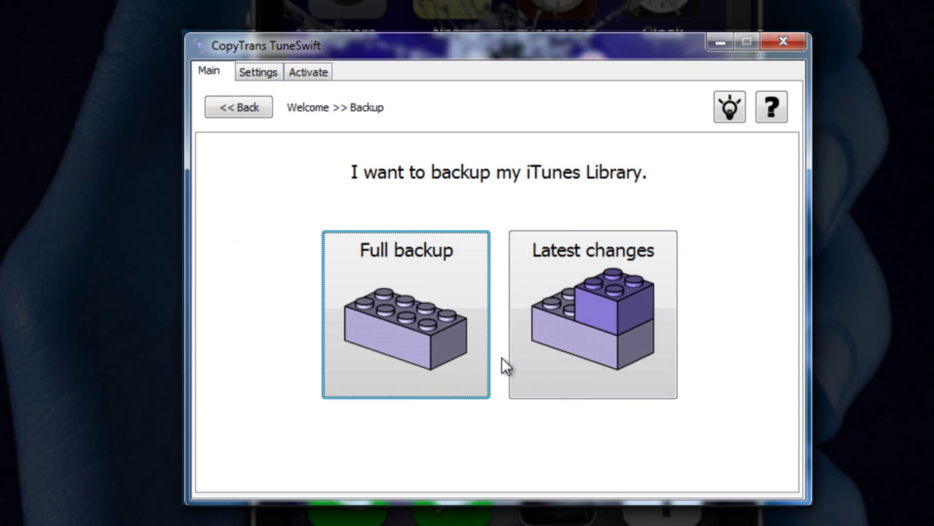
left_click(598, 322)
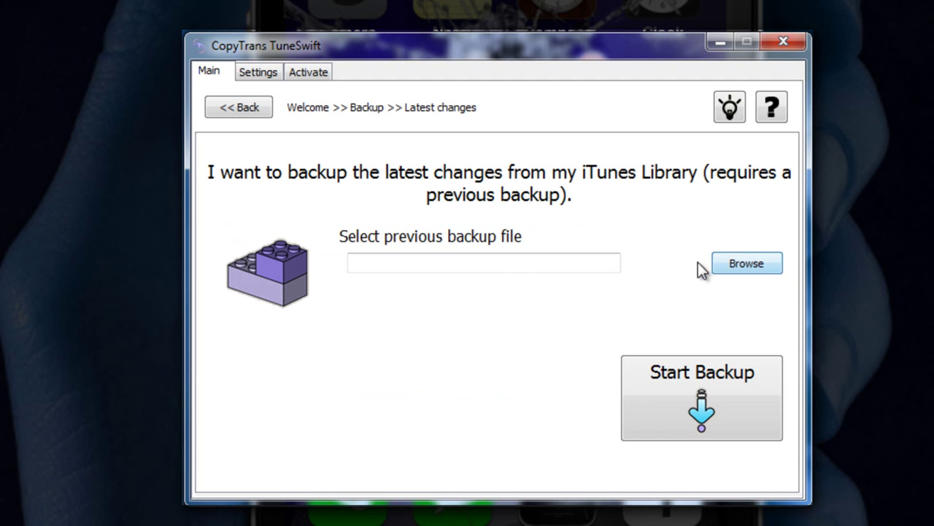
left_click(730, 279)
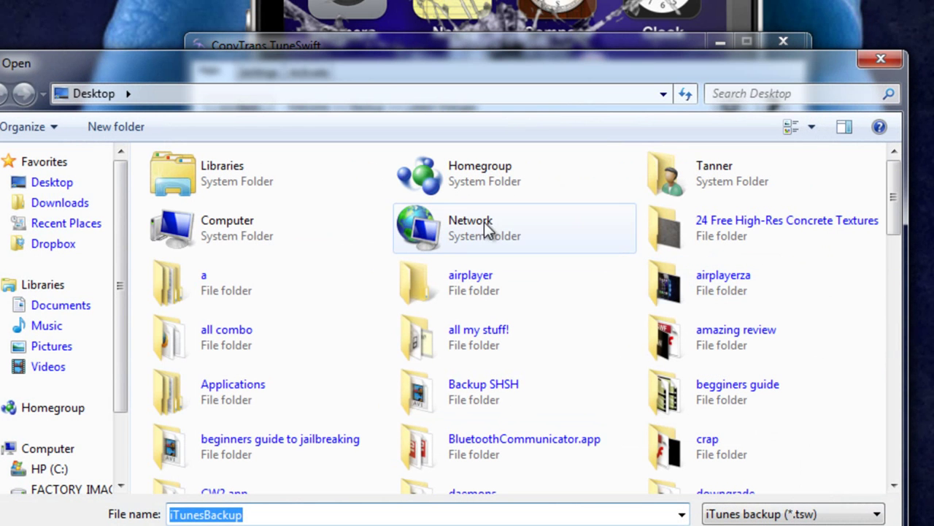
left_click(872, 62)
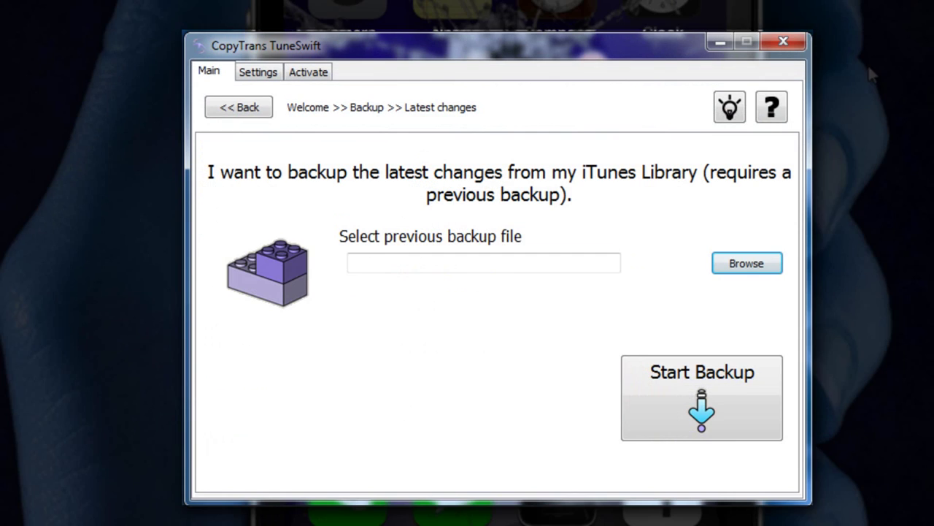
left_click(258, 108)
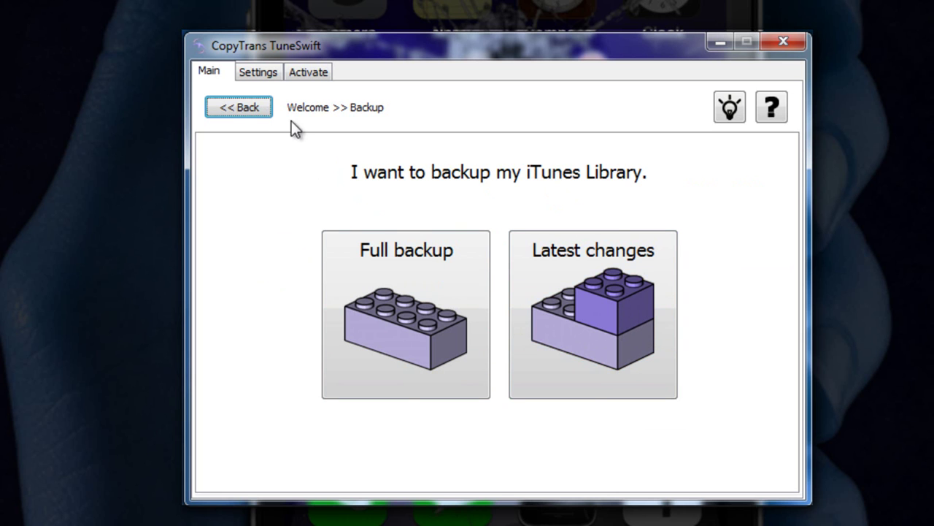
left_click(234, 106)
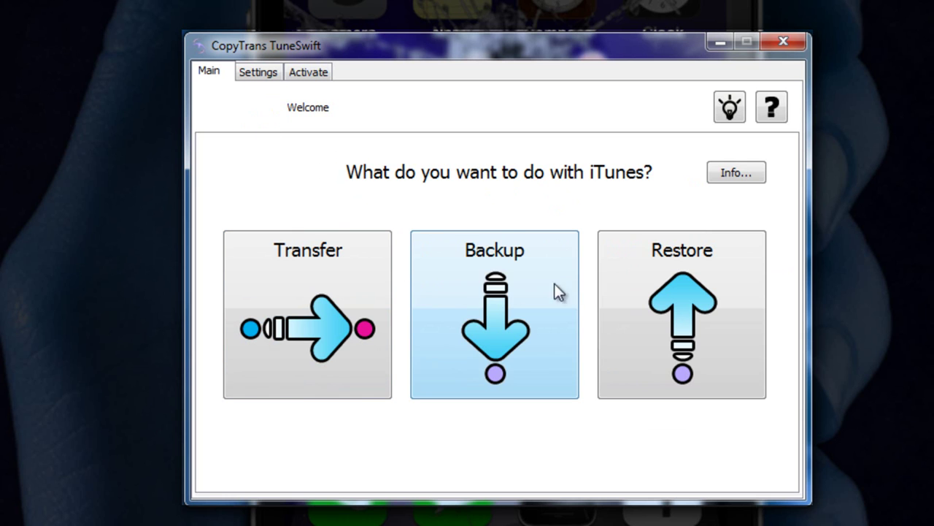
left_click(709, 314)
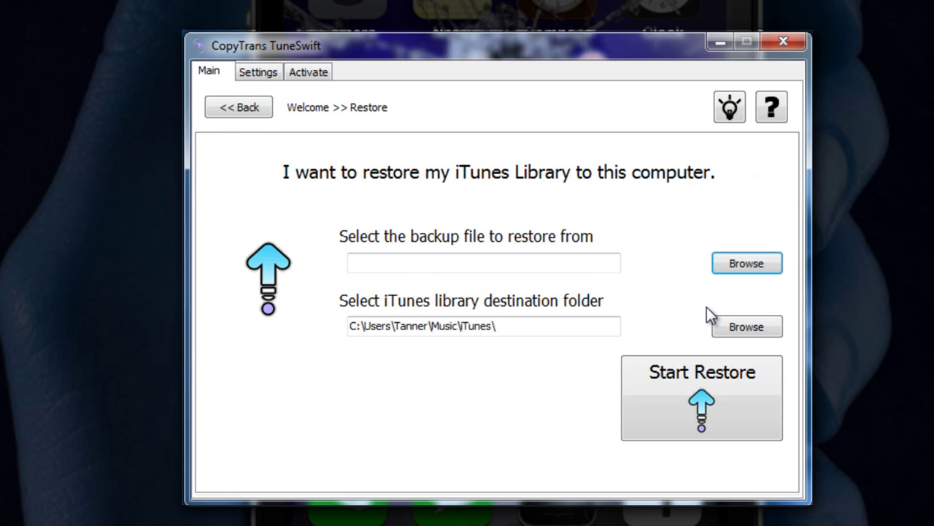
left_click(718, 262)
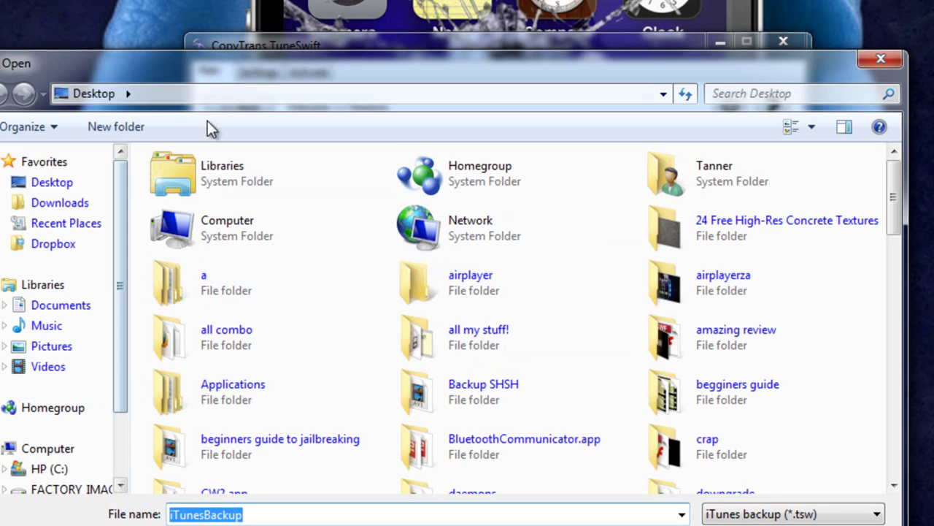
left_click_drag(317, 81, 661, 4)
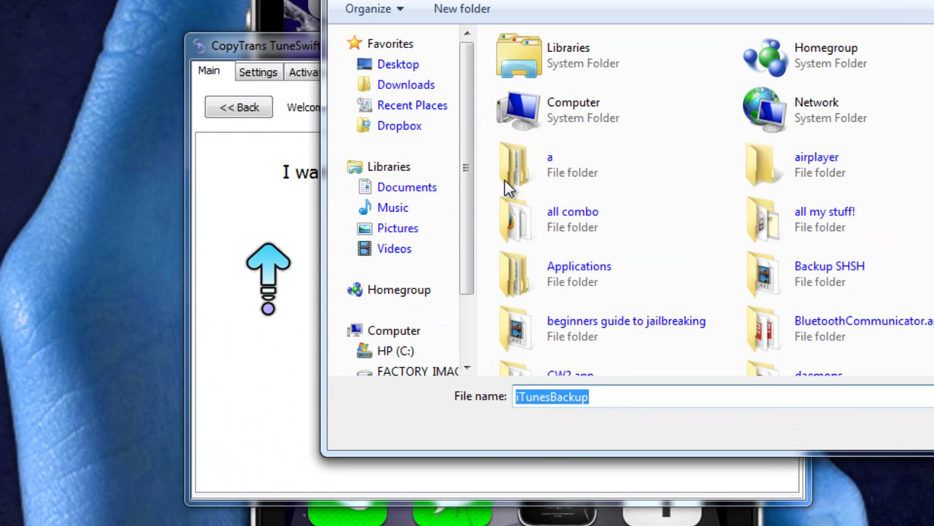
left_click(394, 332)
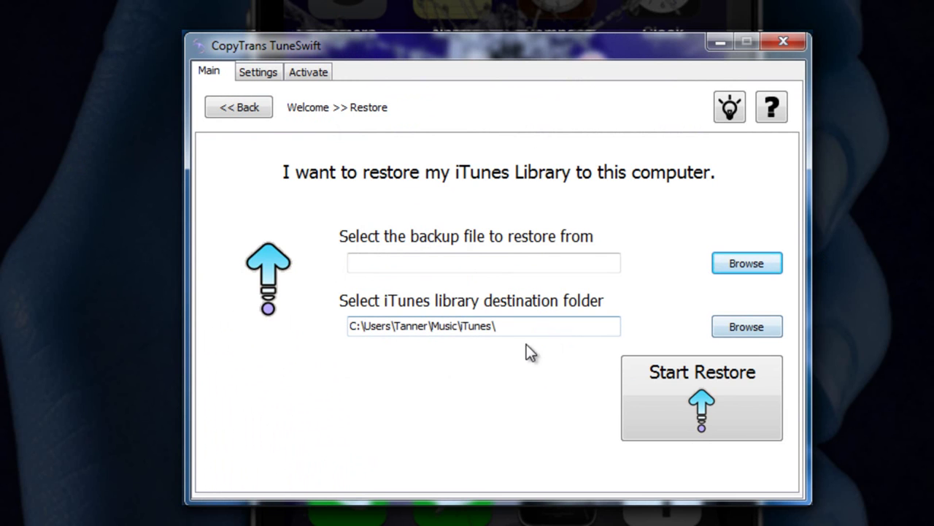
left_click(760, 329)
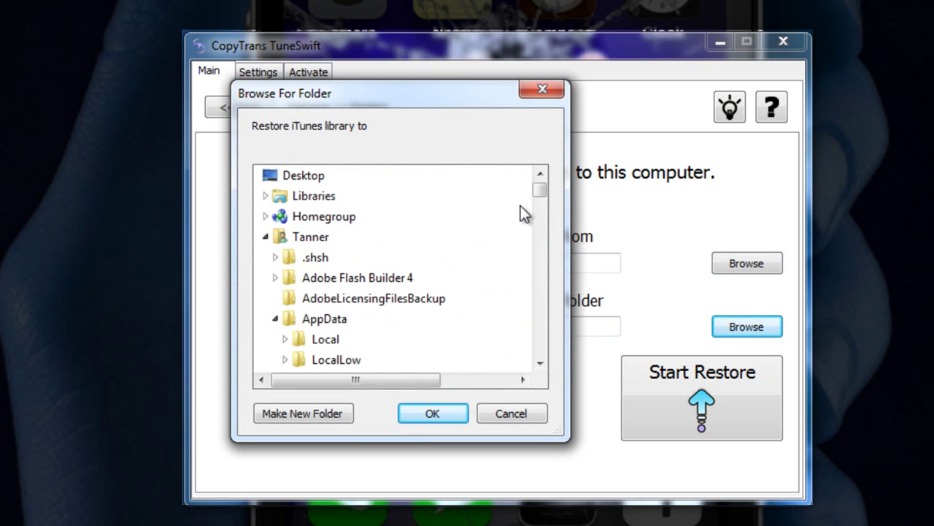
mouse_move(540, 189)
left_mouse_down()
mouse_move(539, 342)
mouse_move(540, 182)
left_mouse_up()
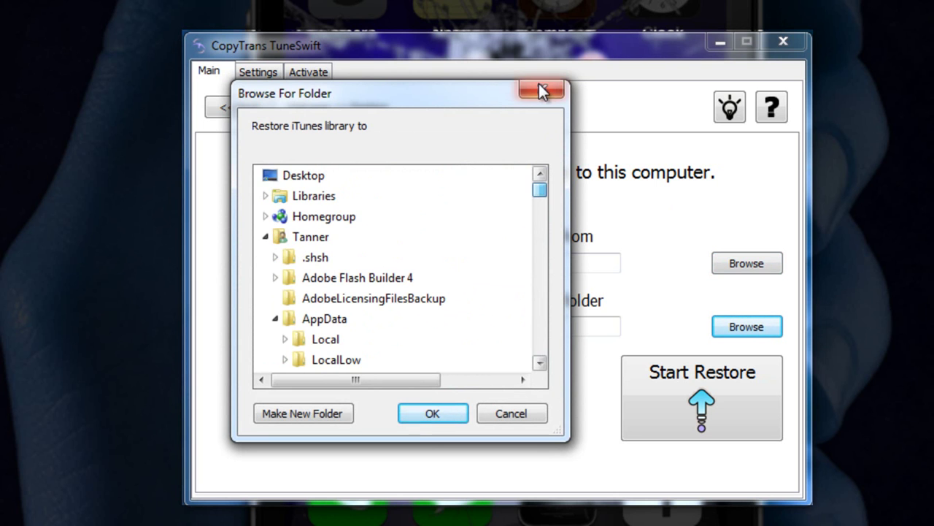
left_click(542, 88)
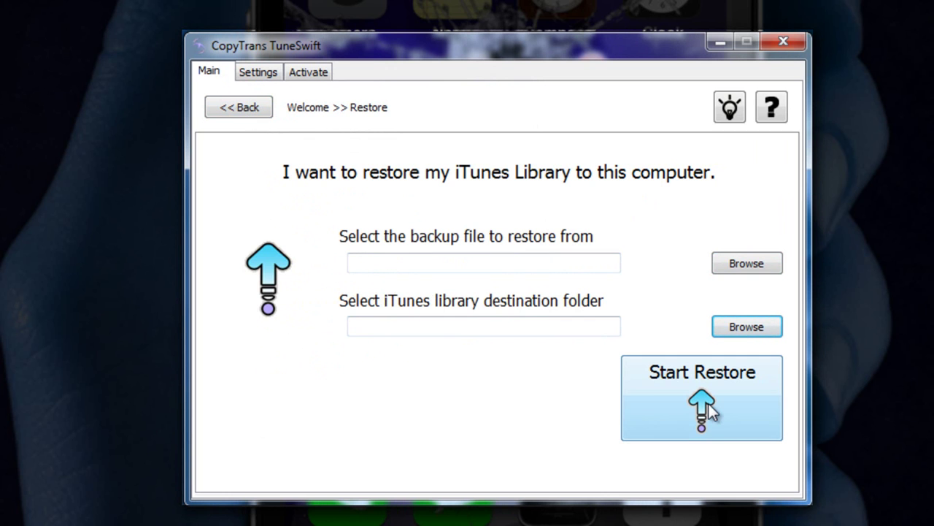
left_click(235, 107)
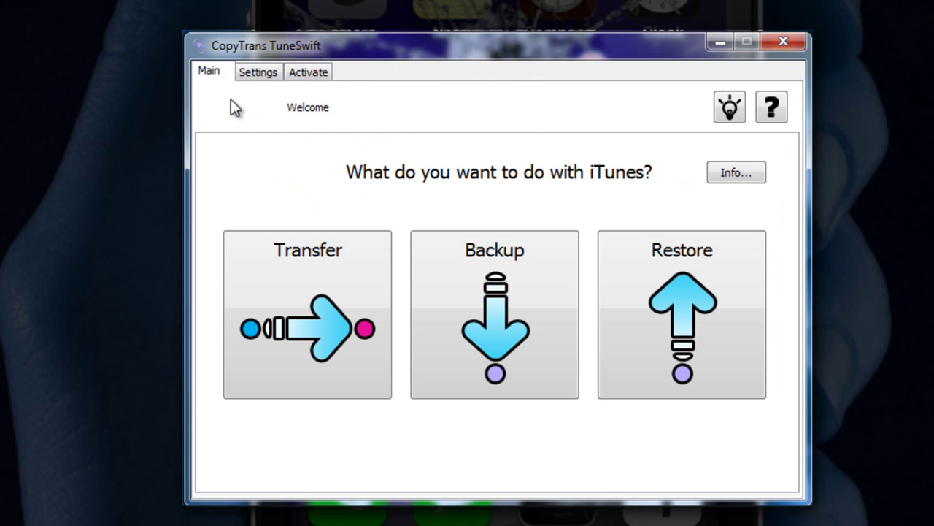
left_click(257, 69)
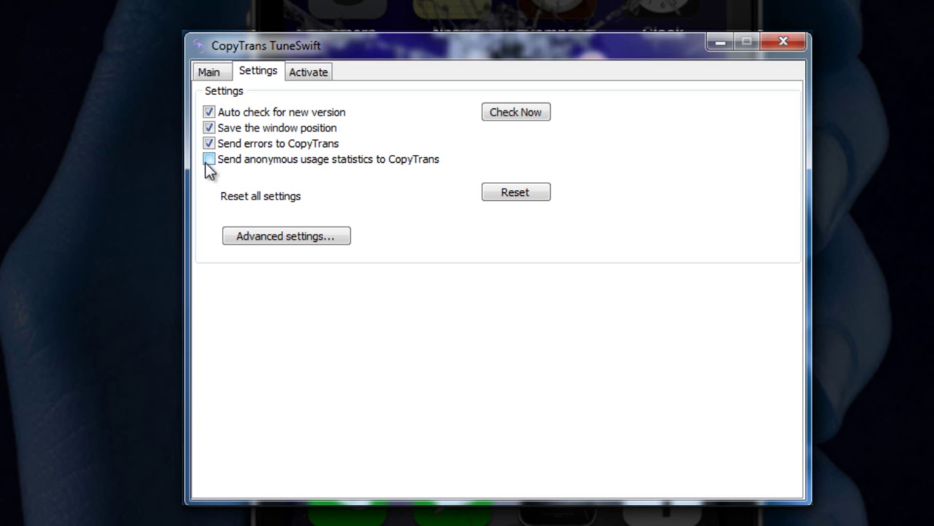
left_click(263, 234)
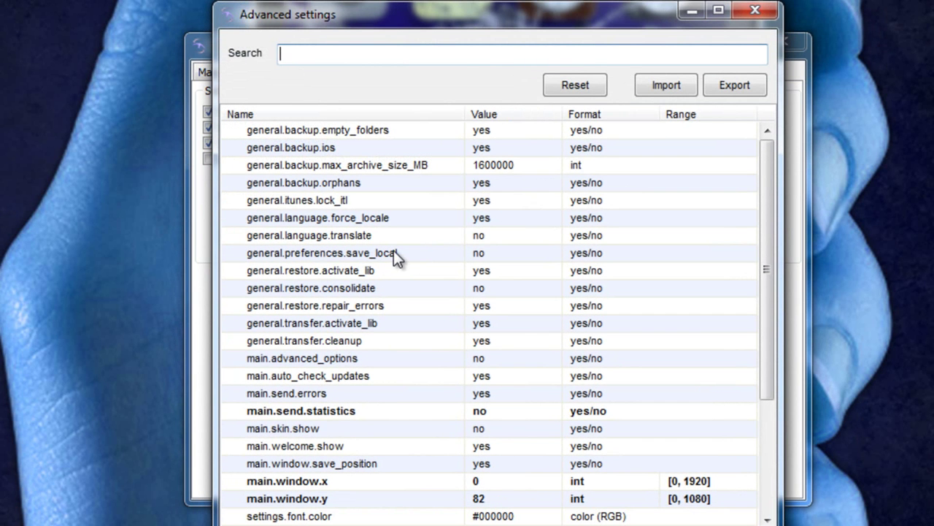
left_click(517, 150)
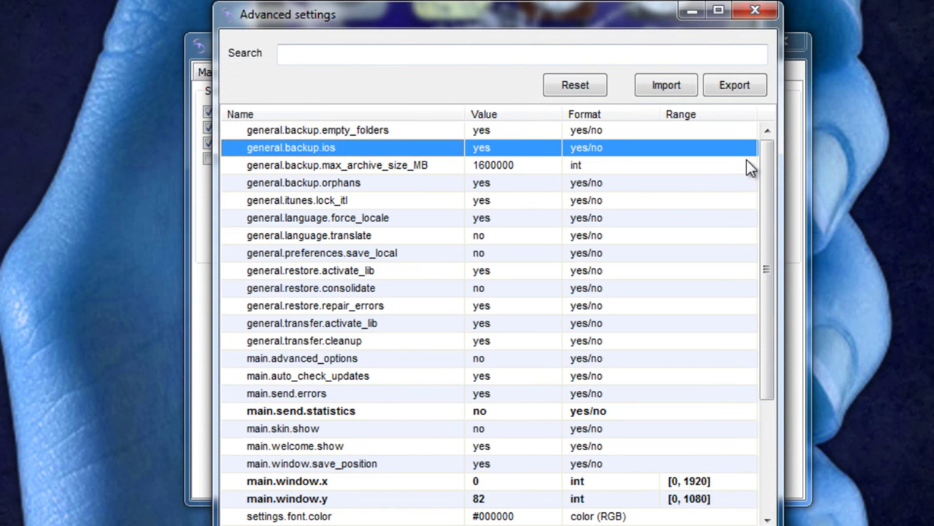
left_click_drag(764, 153, 745, 44)
left_click(755, 12)
left_click(210, 72)
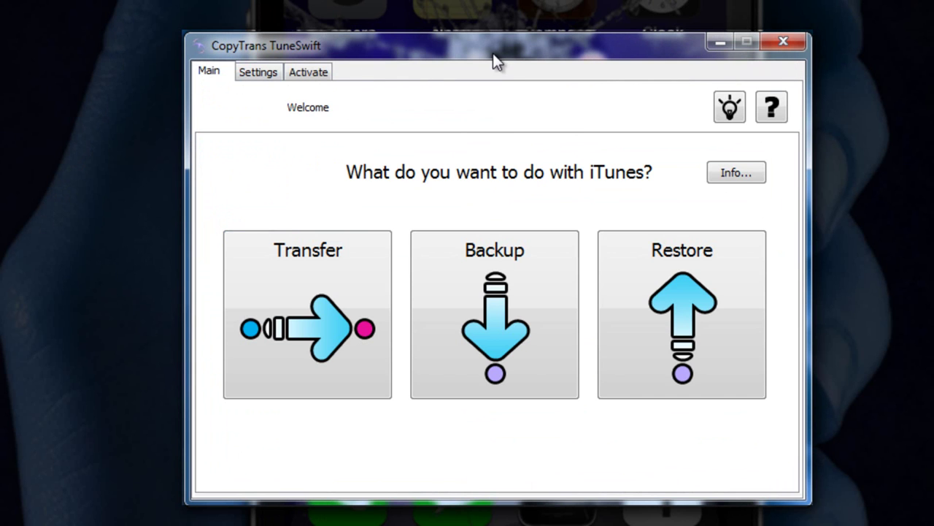